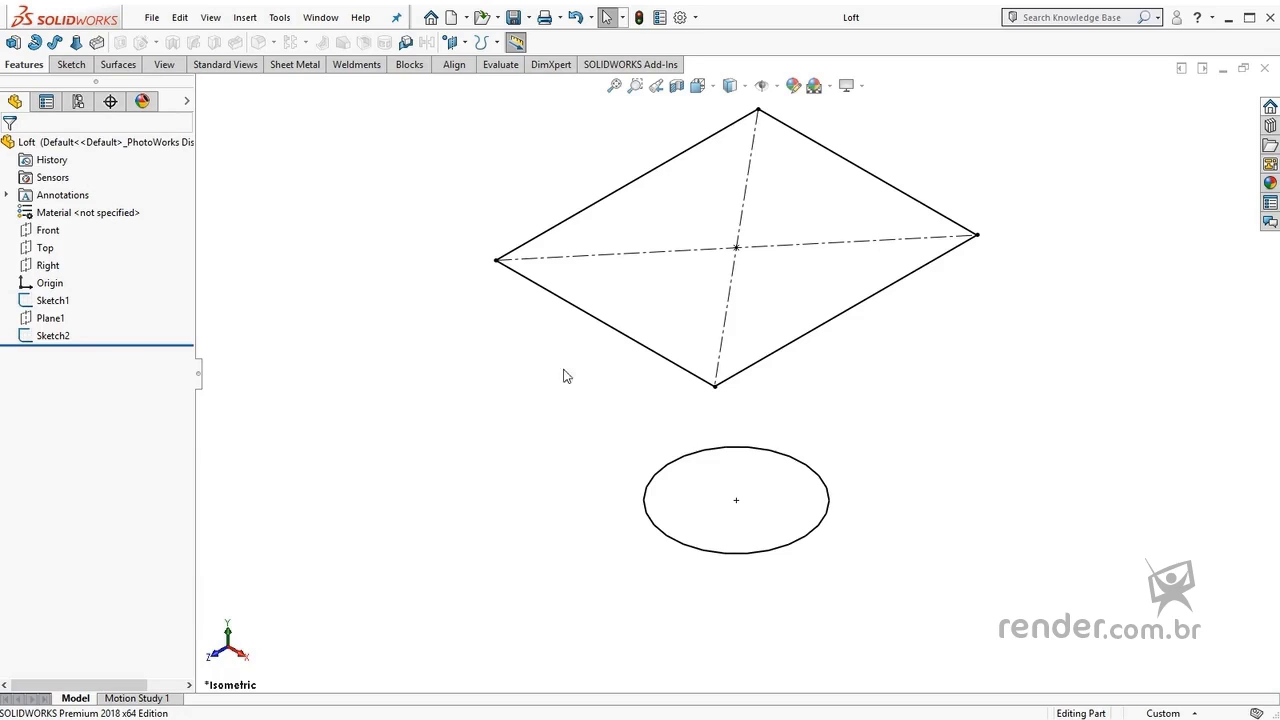
{"action": "key", "text": "z"}
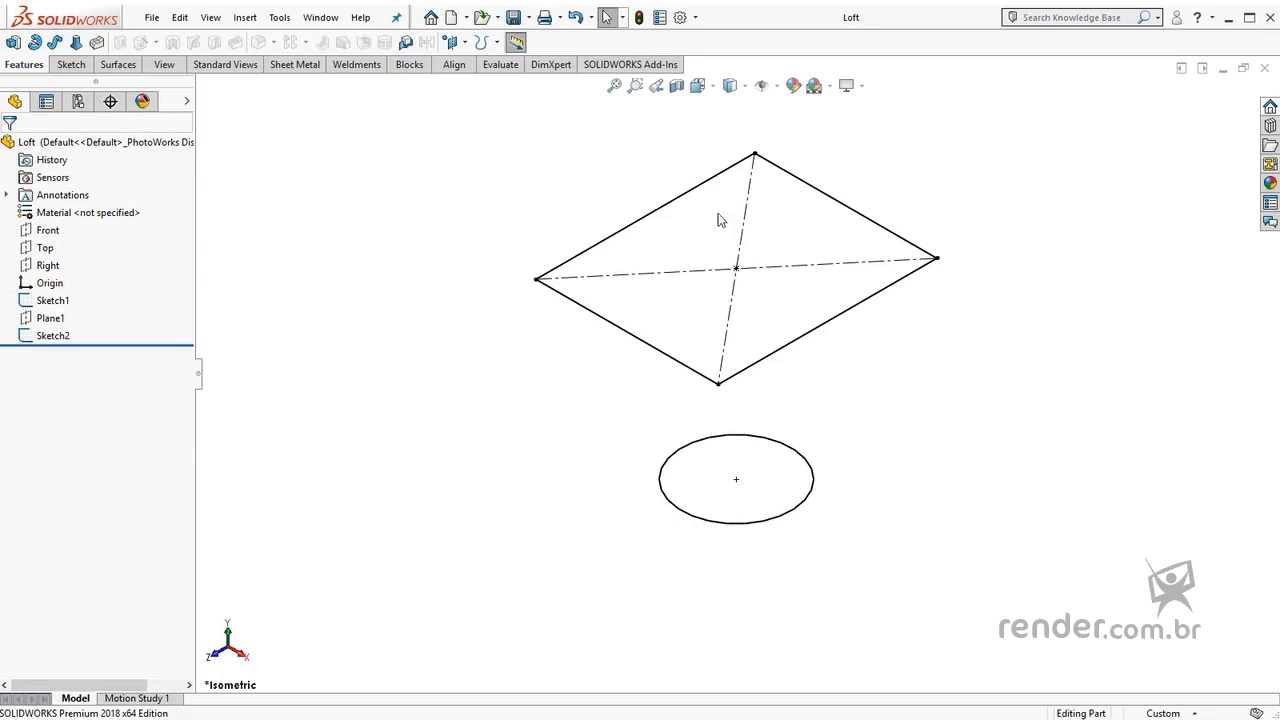
{"action": "left_click", "coordinate": [45, 320]}
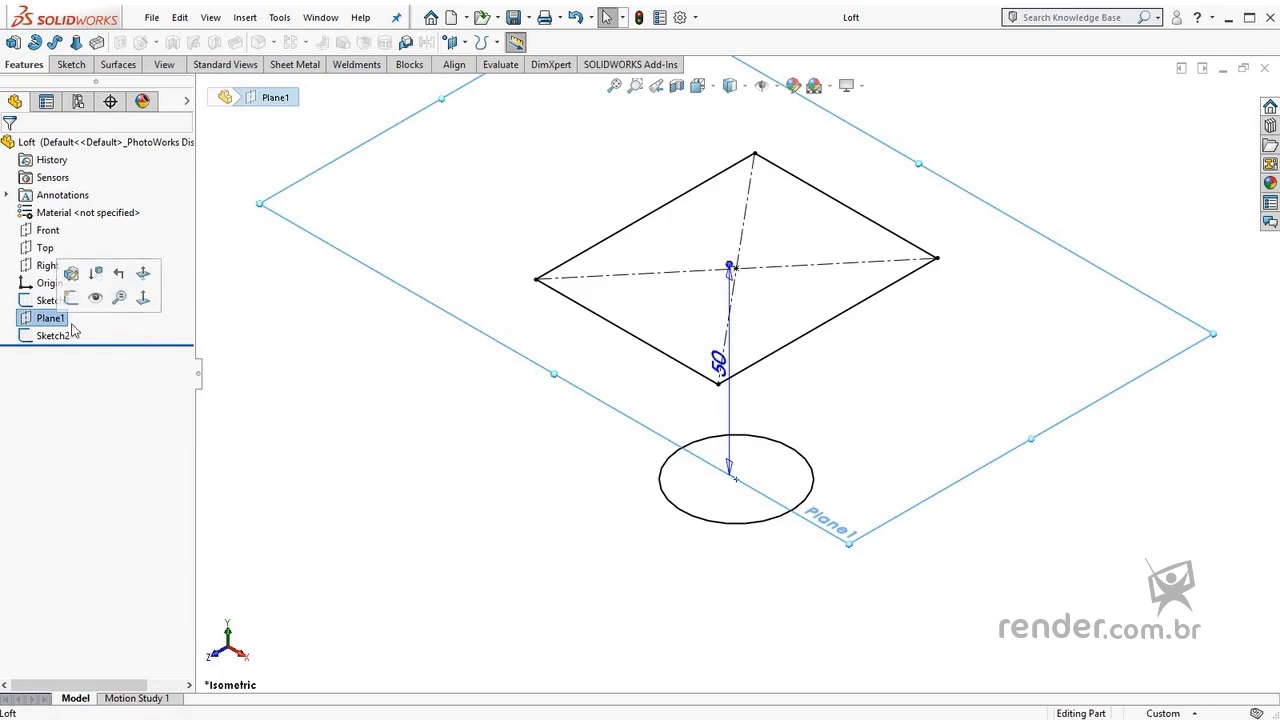
{"action": "left_click", "coordinate": [345, 338]}
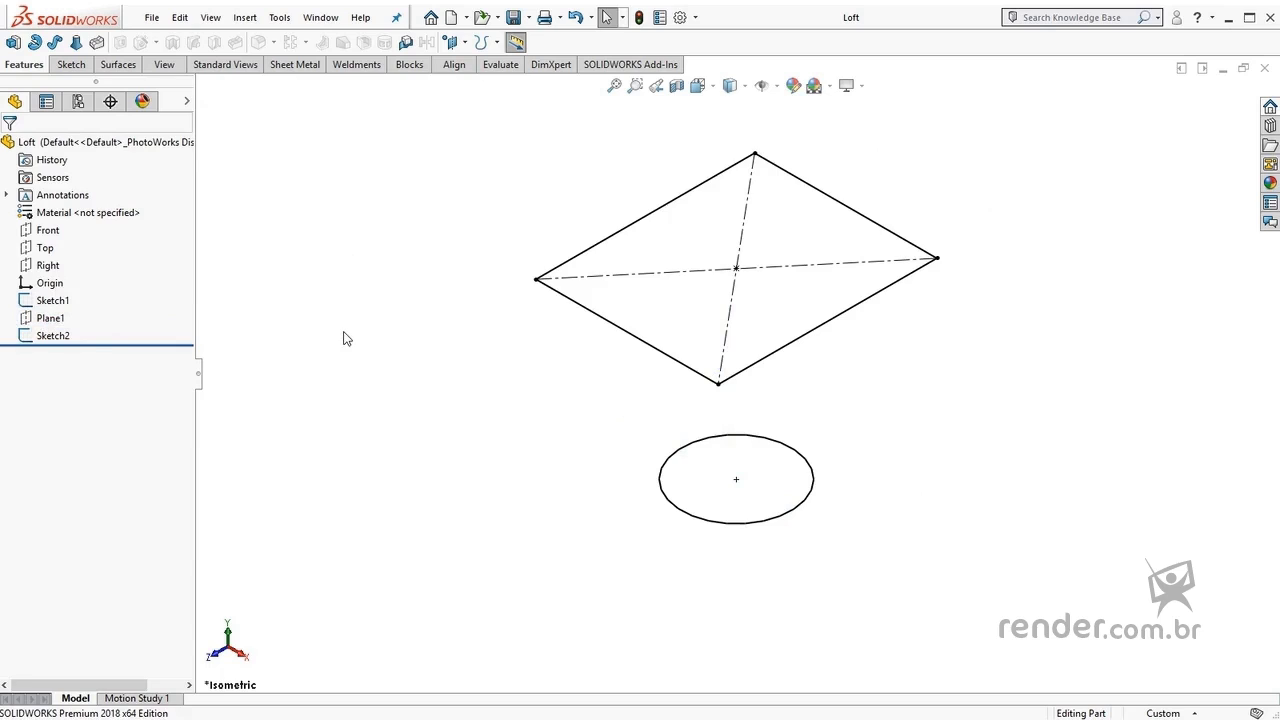
Step: Create a reference plane offset 10 mm from the Top plane
{"action": "left_click", "coordinate": [246, 18]}
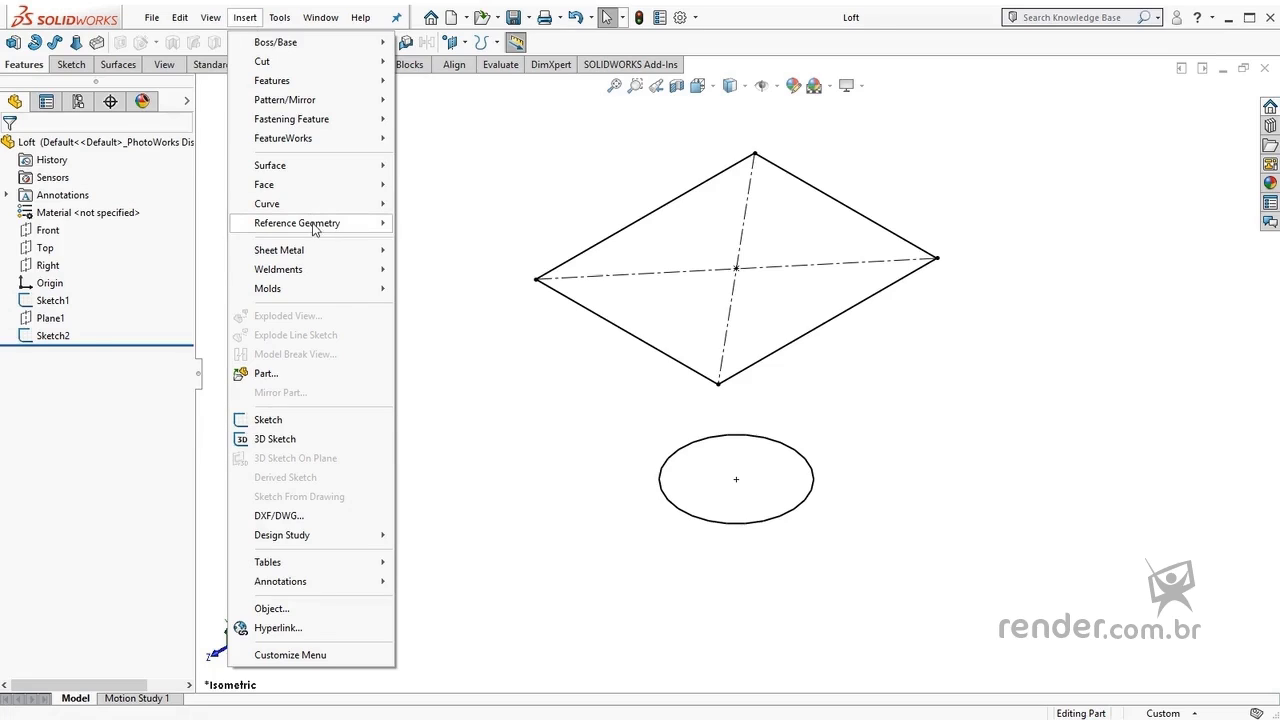
{"action": "mouse_move", "coordinate": [318, 226]}
{"action": "left_click", "coordinate": [455, 224]}
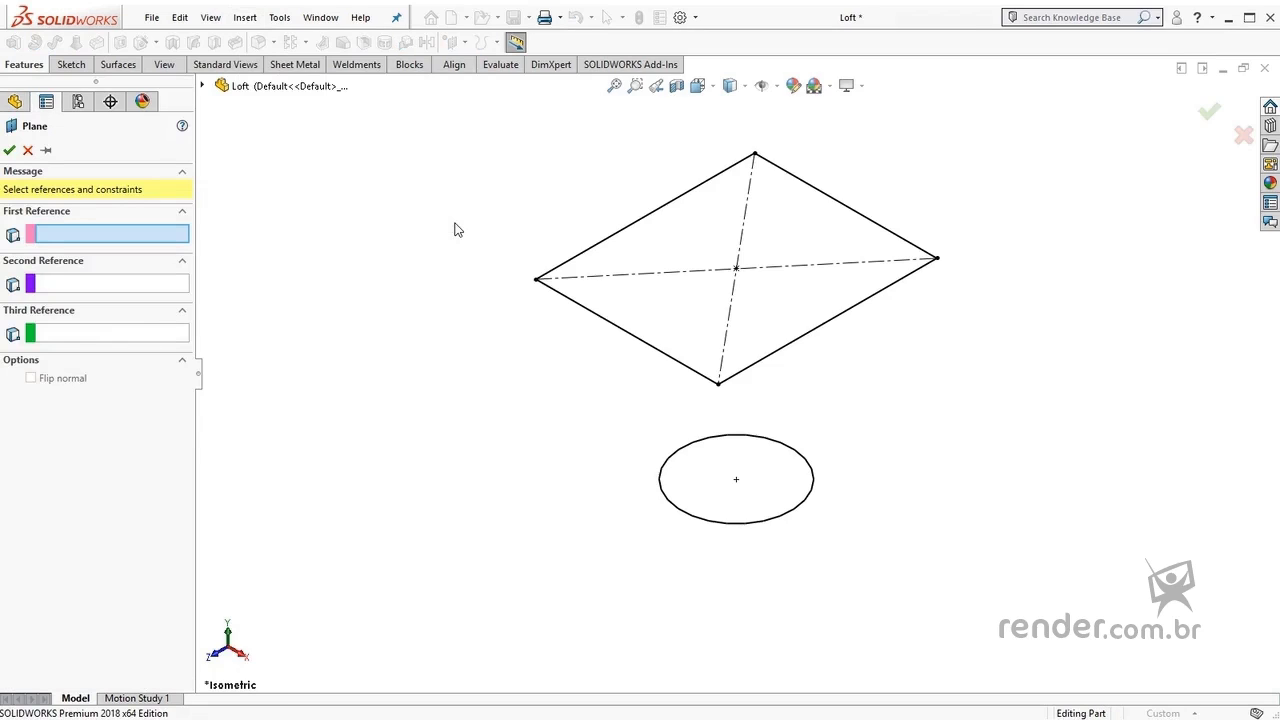
{"action": "left_click", "coordinate": [201, 87]}
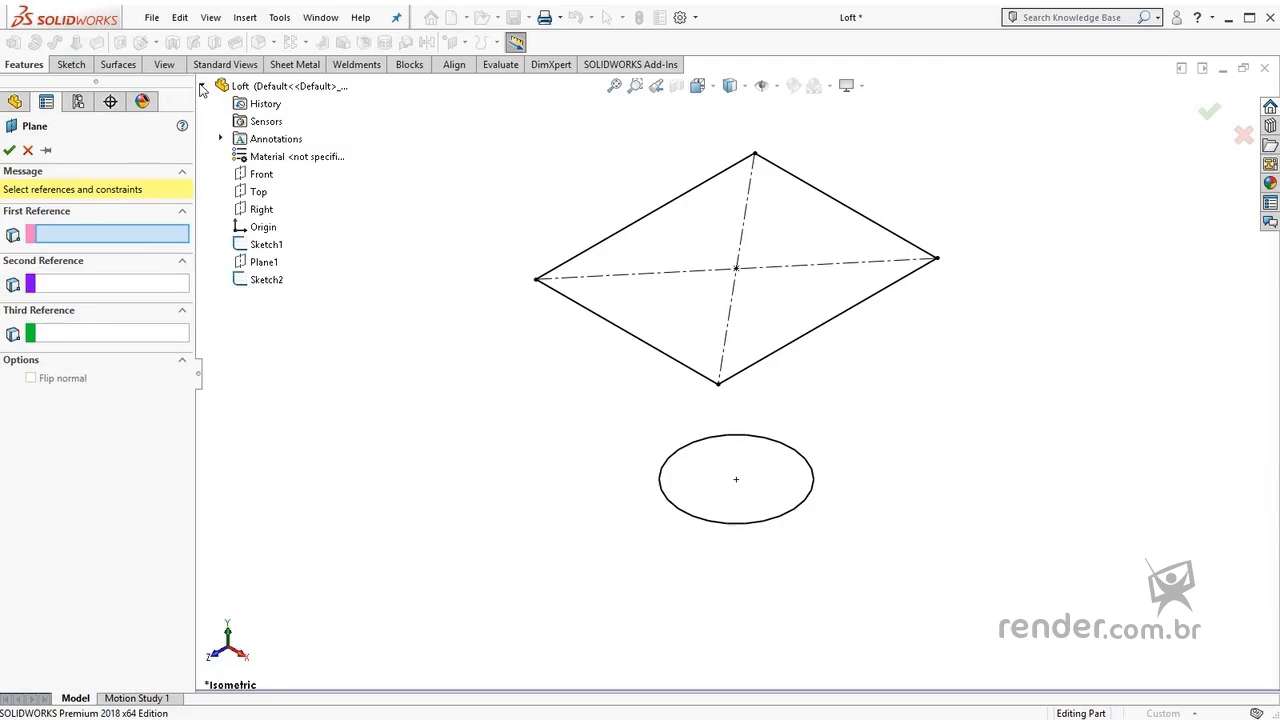
{"action": "left_click", "coordinate": [259, 192]}
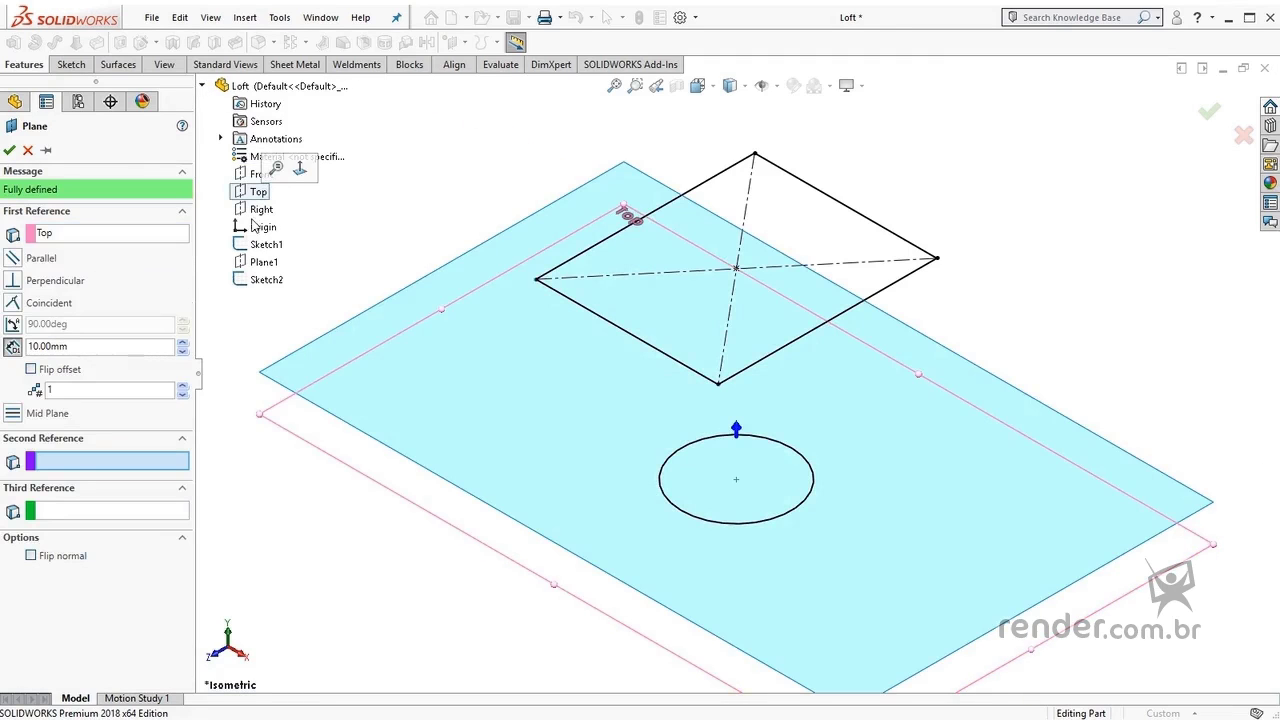
{"action": "left_click", "coordinate": [9, 150]}
{"action": "key", "text": "f"}
{"action": "mouse_move", "coordinate": [514, 536]}
{"action": "middle_mouse_down"}
{"action": "mouse_move", "coordinate": [503, 391]}
{"action": "mouse_move", "coordinate": [500, 455]}
{"action": "middle_mouse_up"}
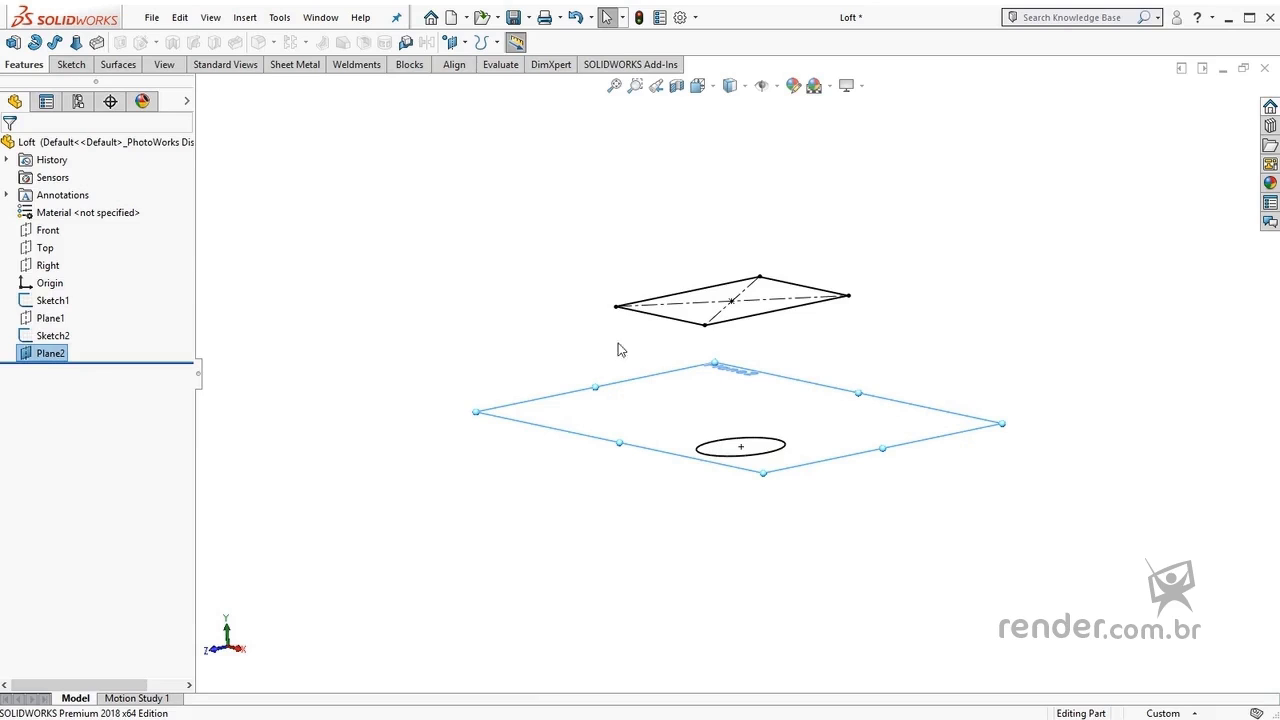
{"action": "left_click", "coordinate": [473, 441]}
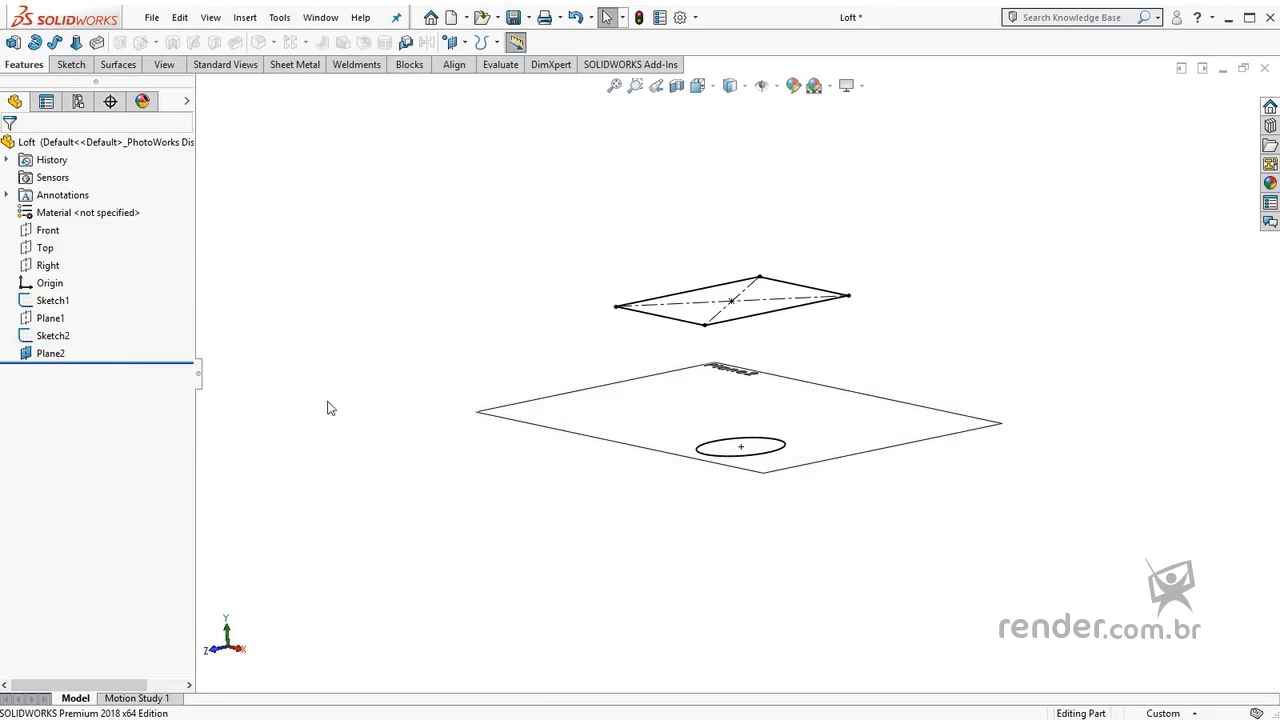
Step: Delete the reference plane offset 10 mm from the Top plane
{"action": "left_click", "coordinate": [60, 354]}
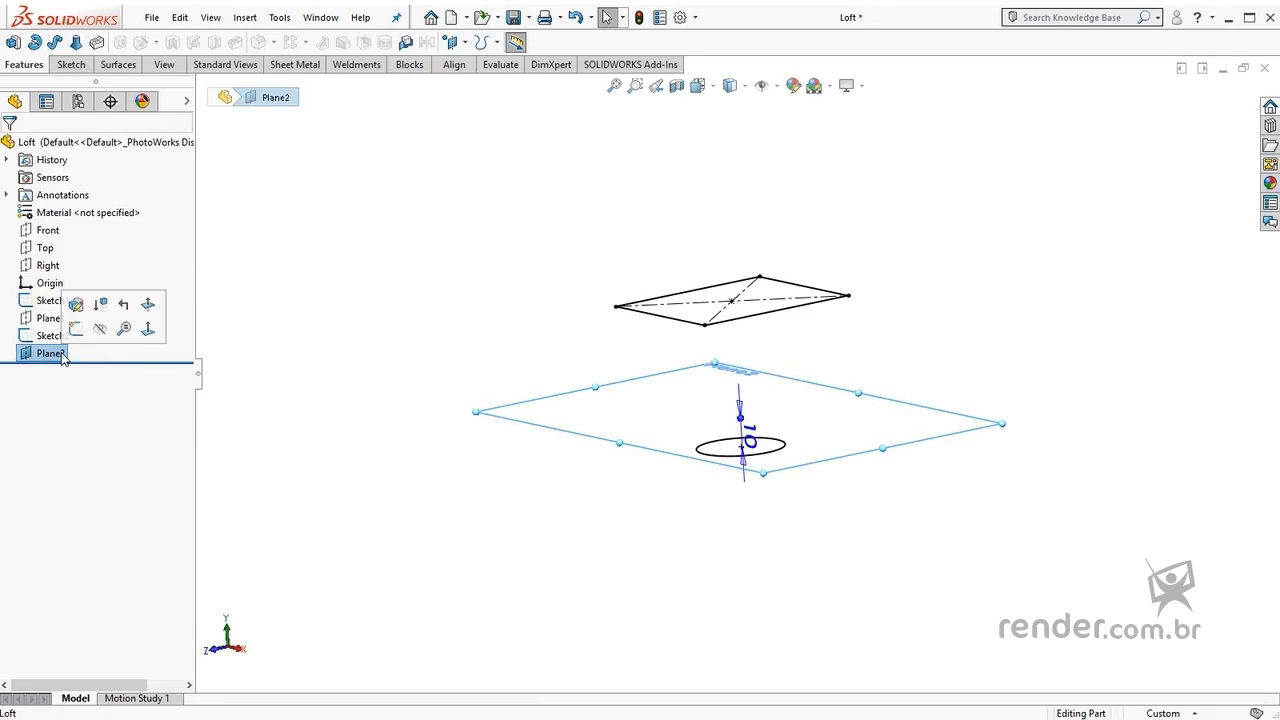
{"action": "key", "text": "Delete"}
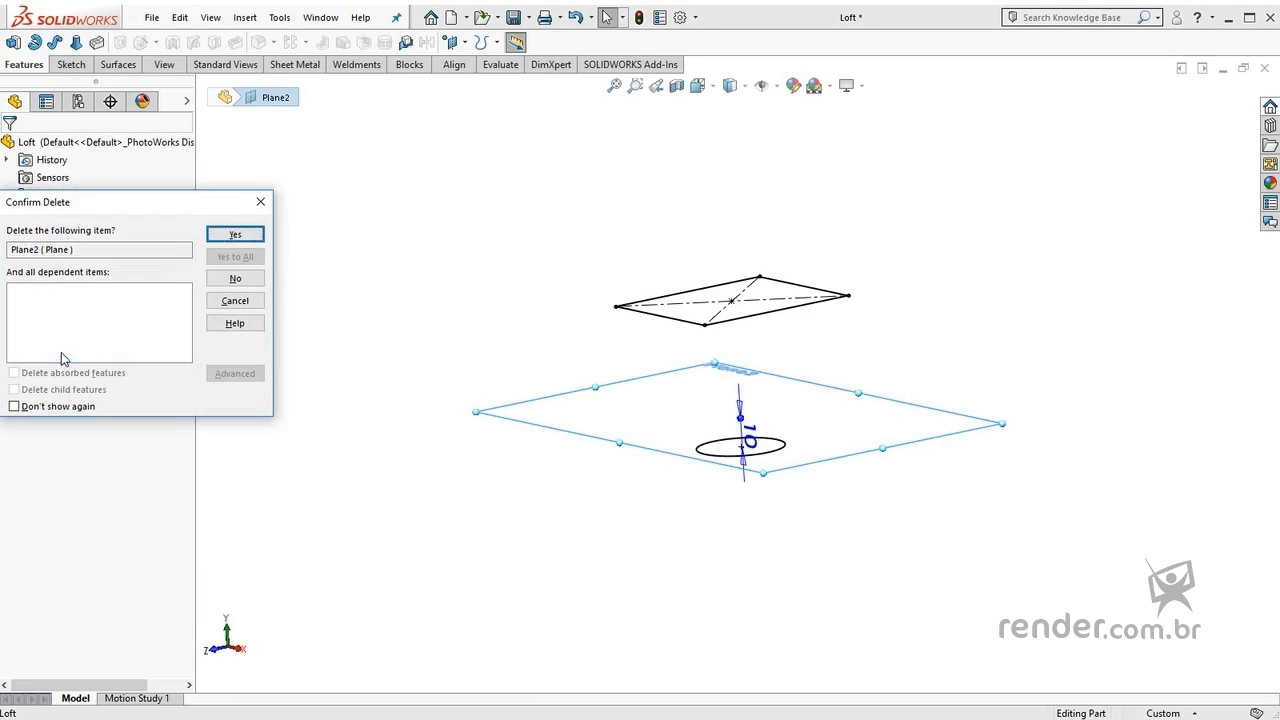
{"action": "left_click", "coordinate": [236, 235]}
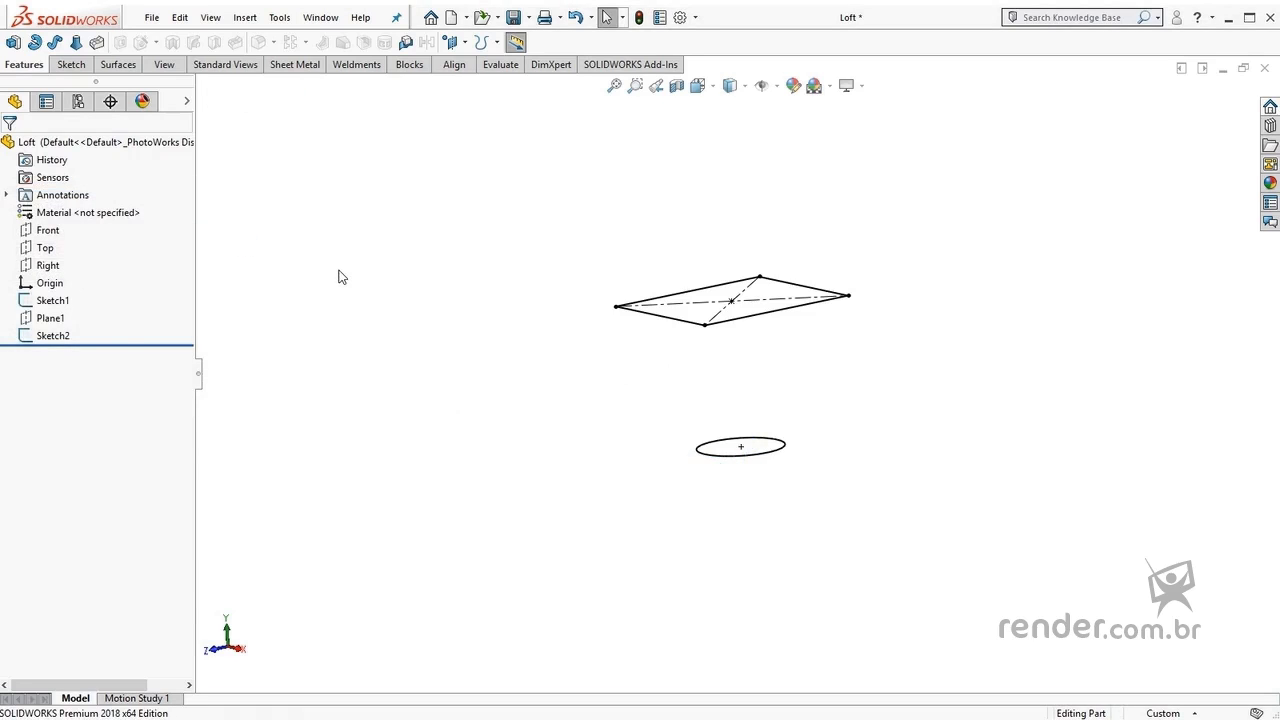
Step: Set up a loft using the lower circle sketch and the upper square sketch as profiles
{"action": "key", "text": "ctrl+7"}
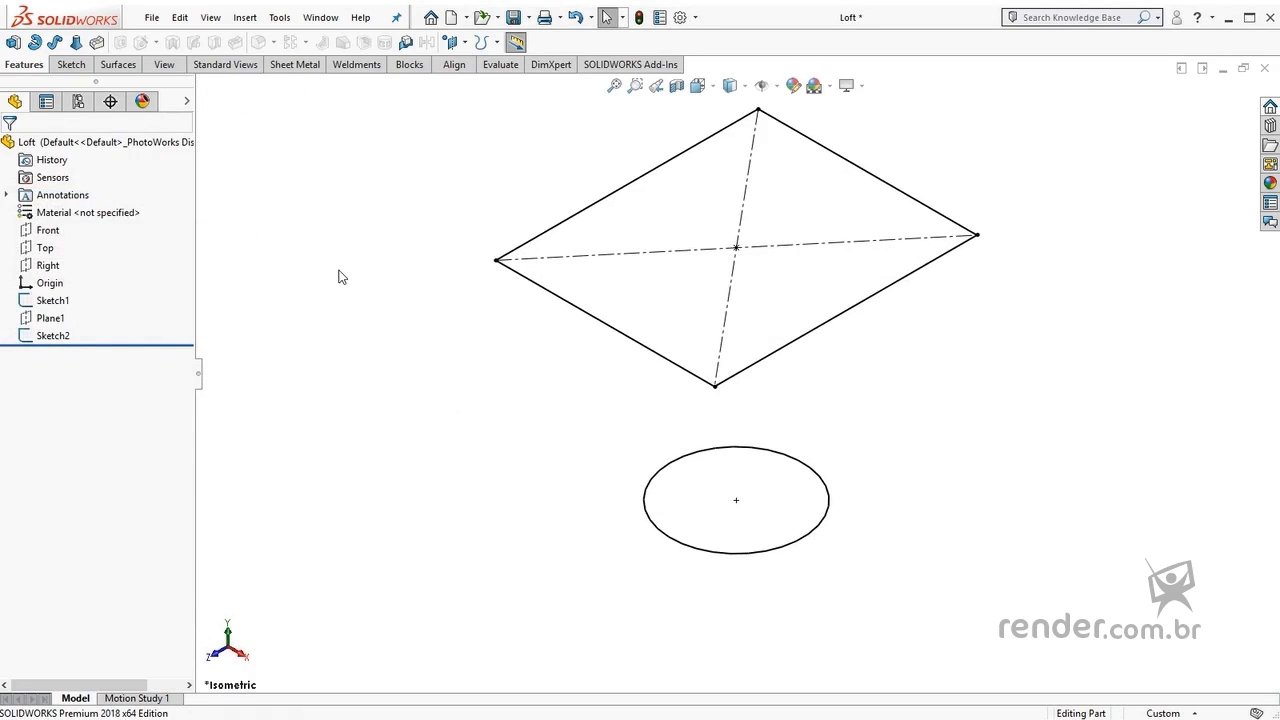
{"action": "left_click", "coordinate": [77, 44]}
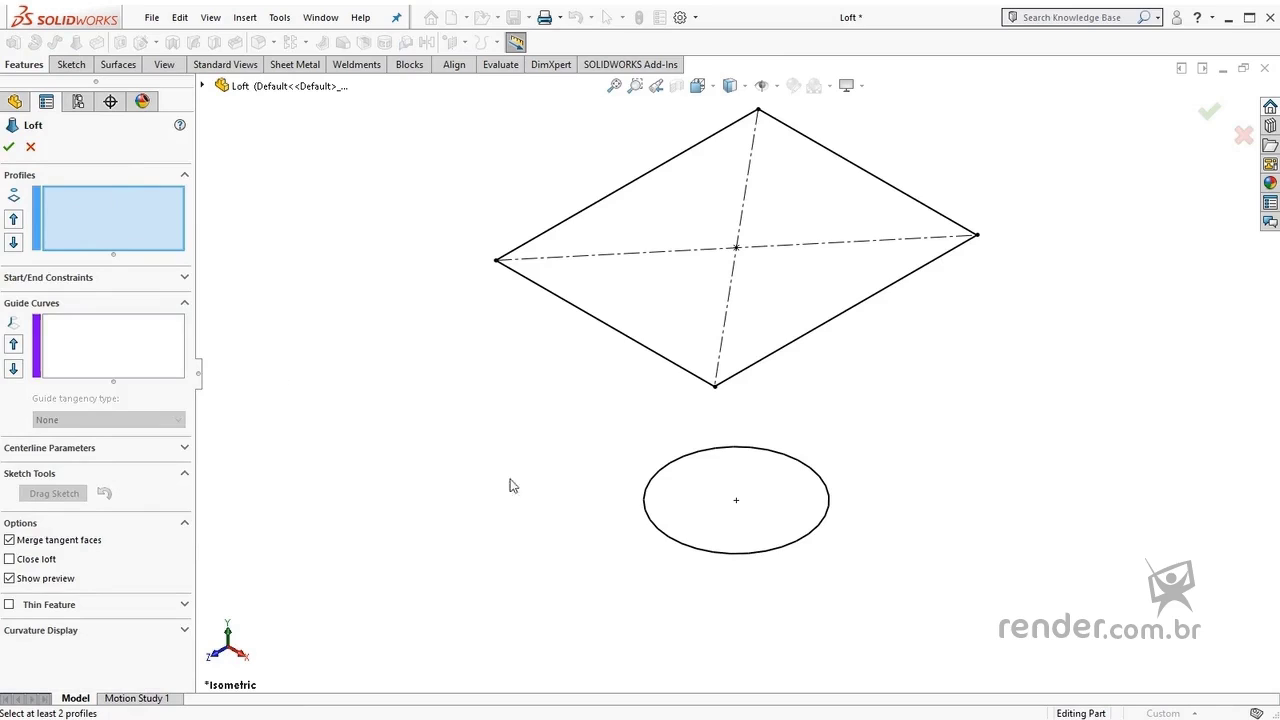
{"action": "left_click", "coordinate": [656, 531]}
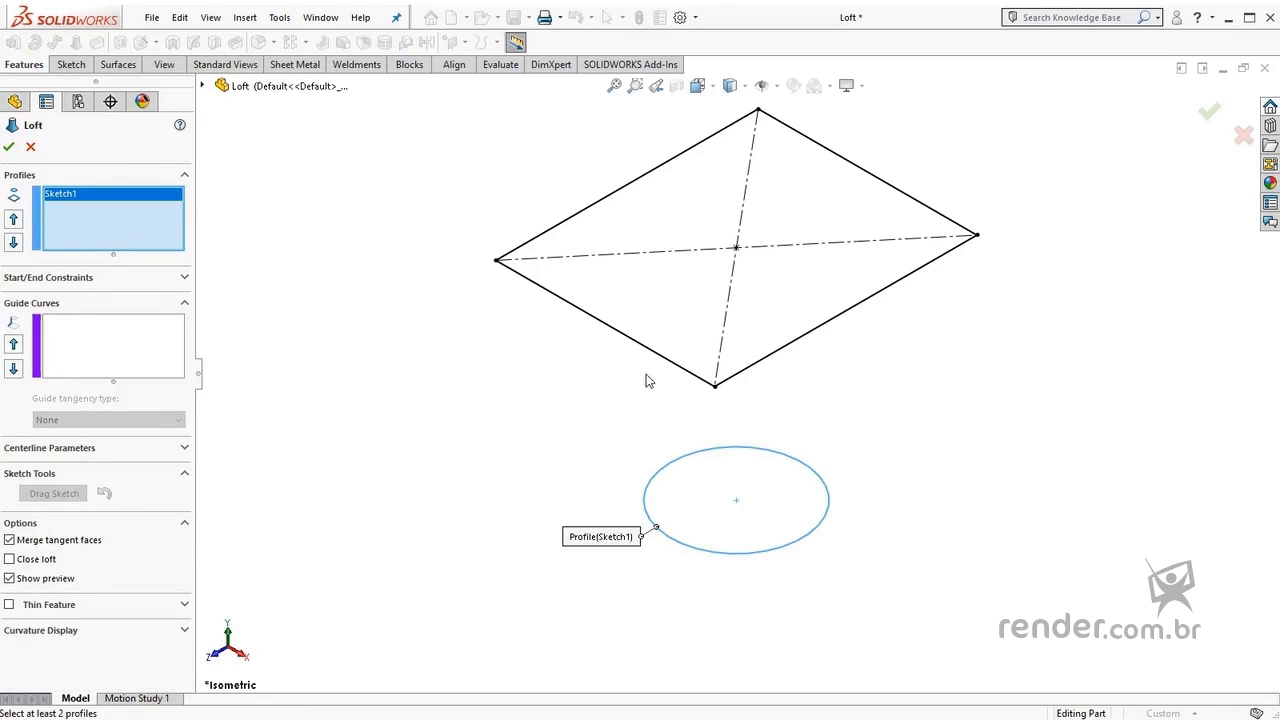
{"action": "left_click", "coordinate": [683, 367]}
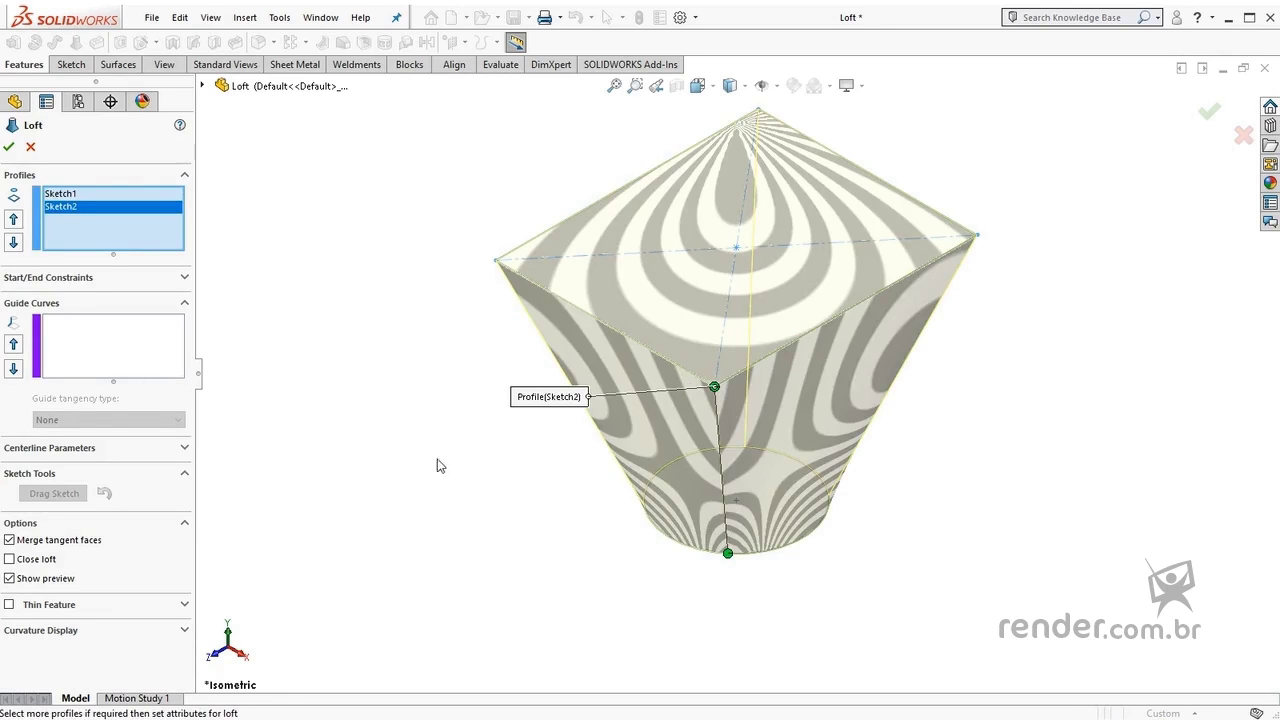
Step: Twist the loft by moving its connector point on the square profile to the adjacent corner, and accept the feature
{"action": "mouse_move", "coordinate": [440, 463]}
{"action": "middle_mouse_down"}
{"action": "mouse_move", "coordinate": [443, 354]}
{"action": "mouse_move", "coordinate": [443, 449]}
{"action": "mouse_move", "coordinate": [431, 449]}
{"action": "middle_mouse_up"}
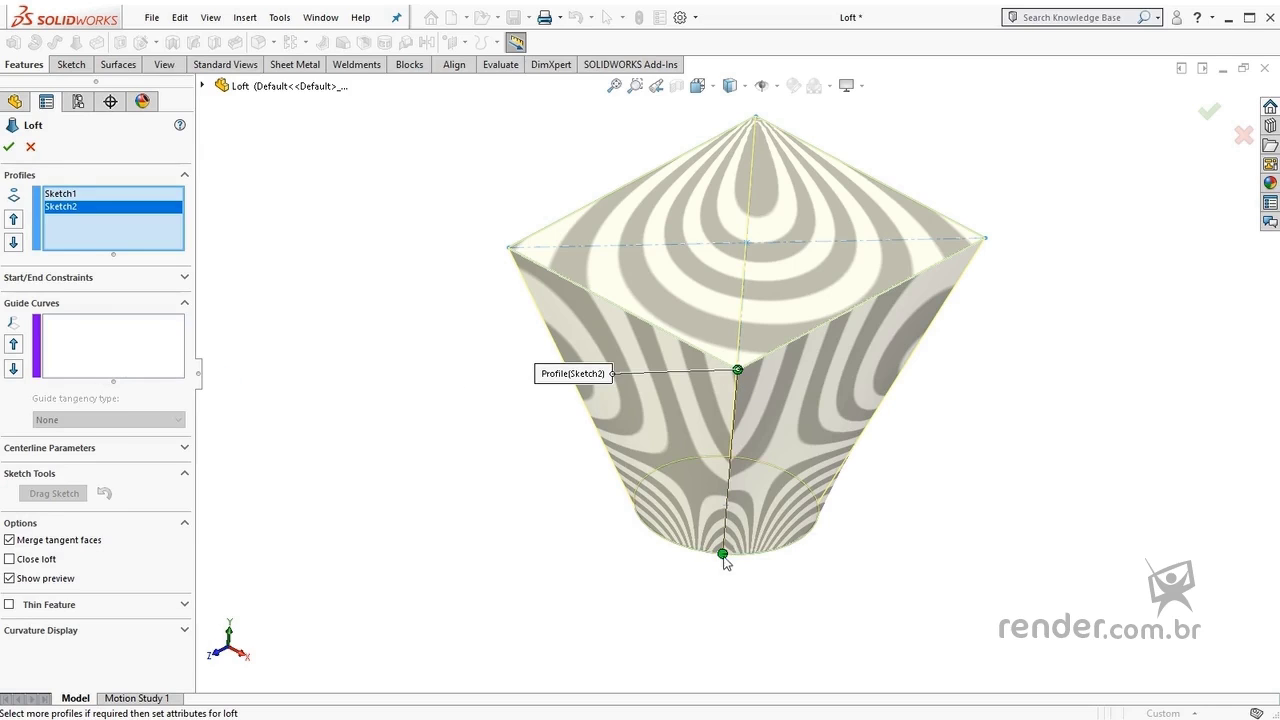
{"action": "left_click", "coordinate": [984, 242]}
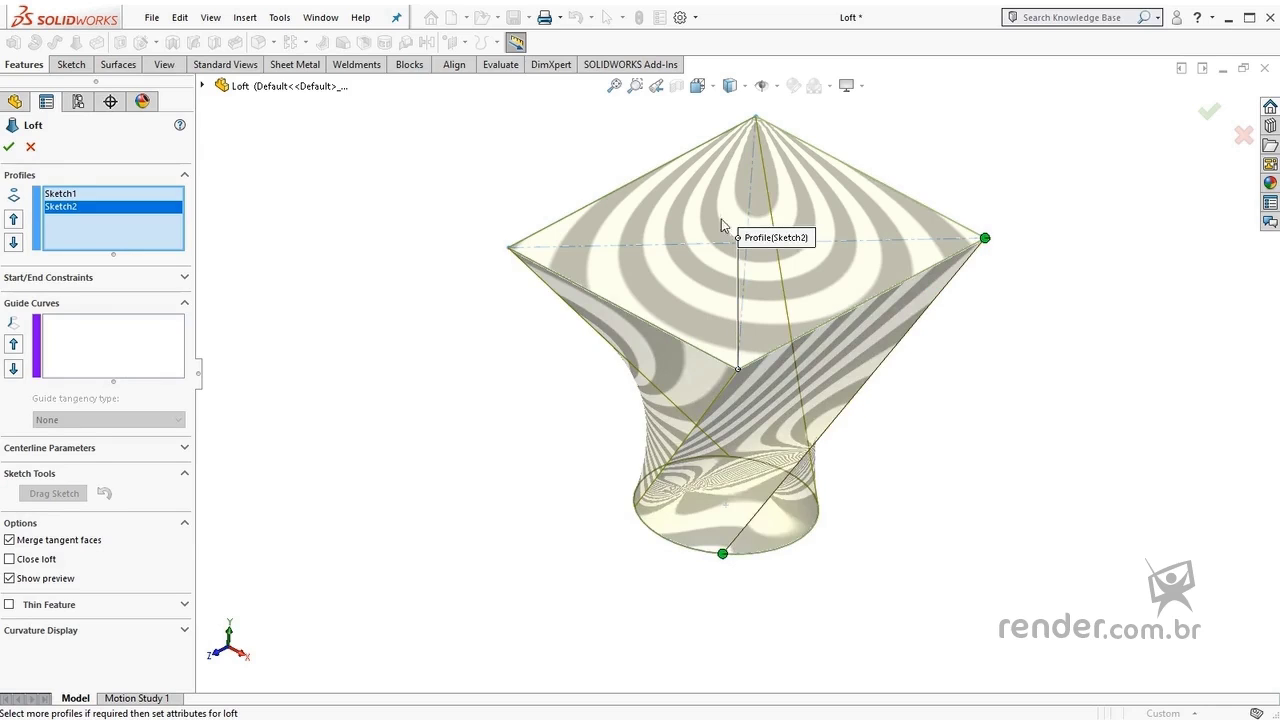
{"action": "left_click_drag", "start_coordinate": [984, 240], "coordinate": [816, 149]}
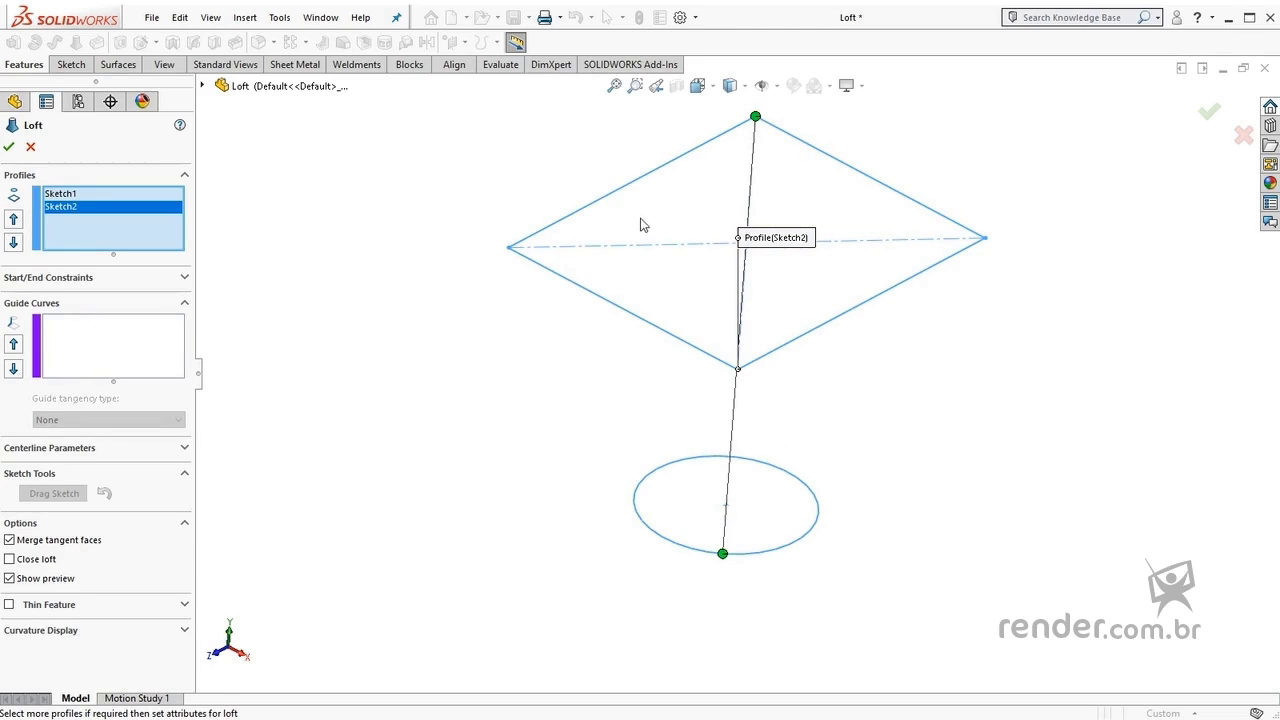
{"action": "left_click_drag", "start_coordinate": [756, 118], "coordinate": [951, 243]}
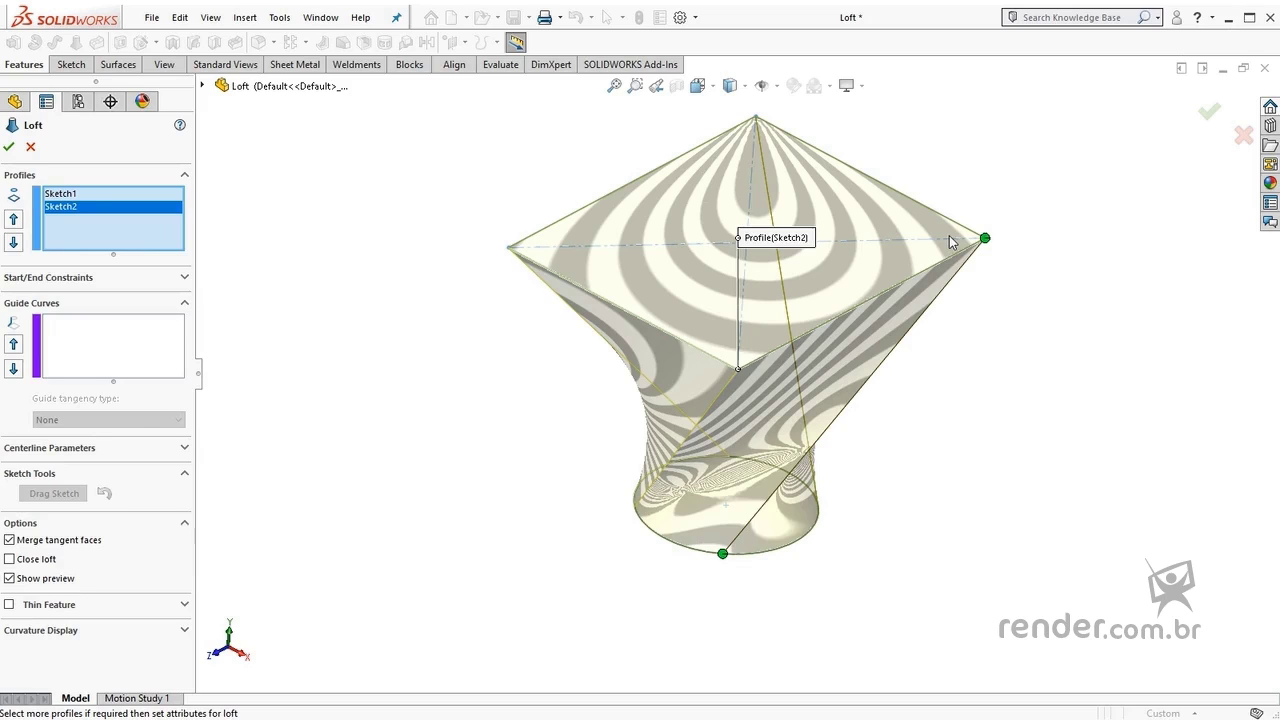
{"action": "left_click", "coordinate": [9, 148]}
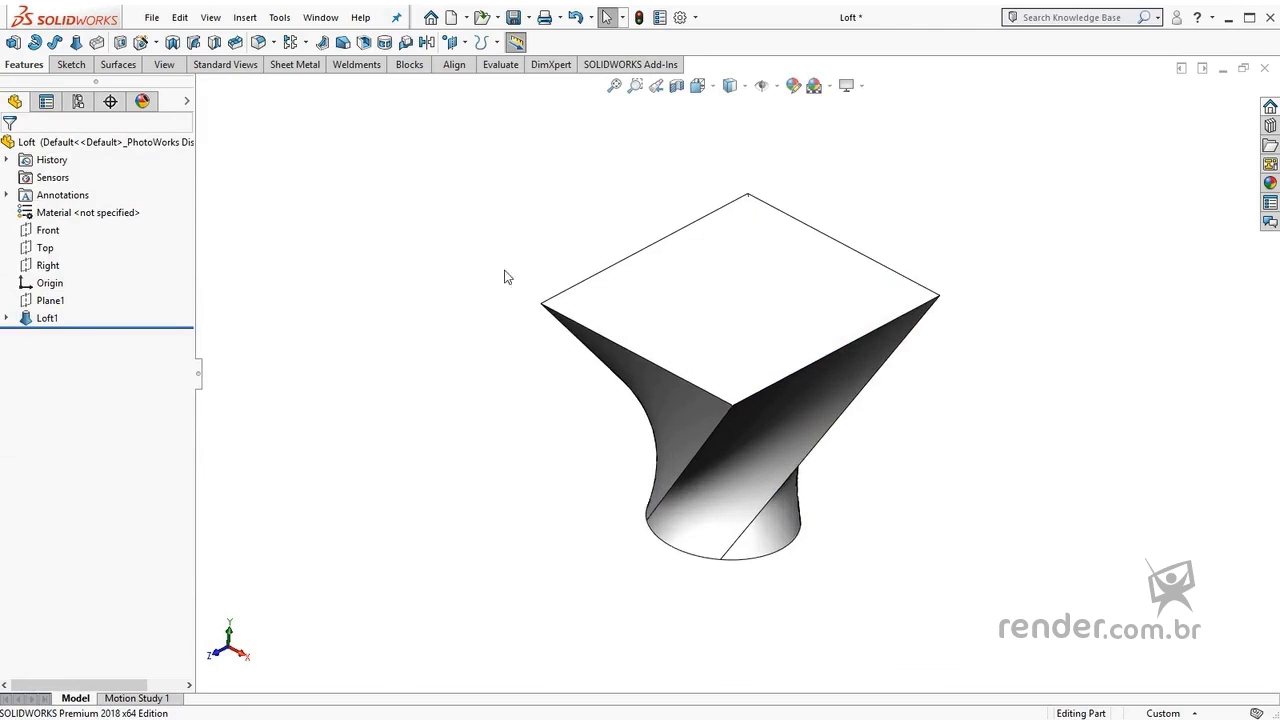
{"action": "middle_click_drag", "start_coordinate": [506, 274], "coordinate": [594, 326]}
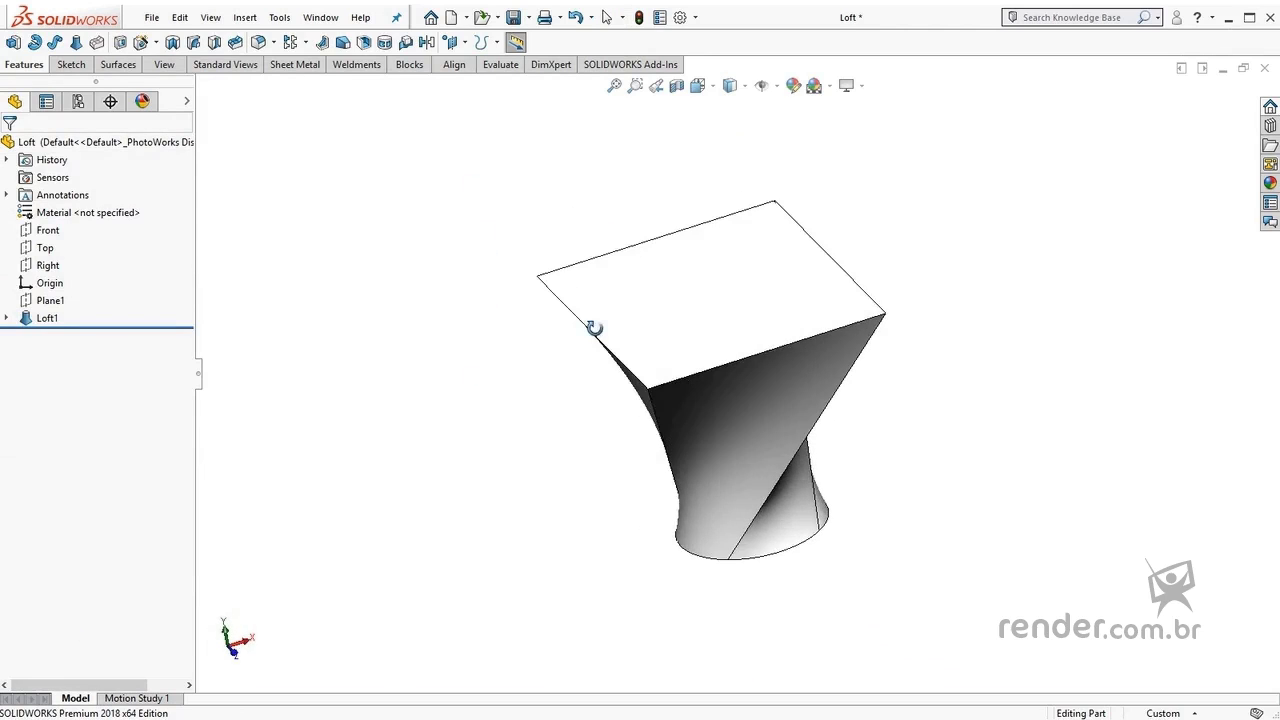
Step: Switch to the open Sweep part and create a swept boss from the circle sketch along the bent path sketch
{"action": "left_click", "coordinate": [320, 18]}
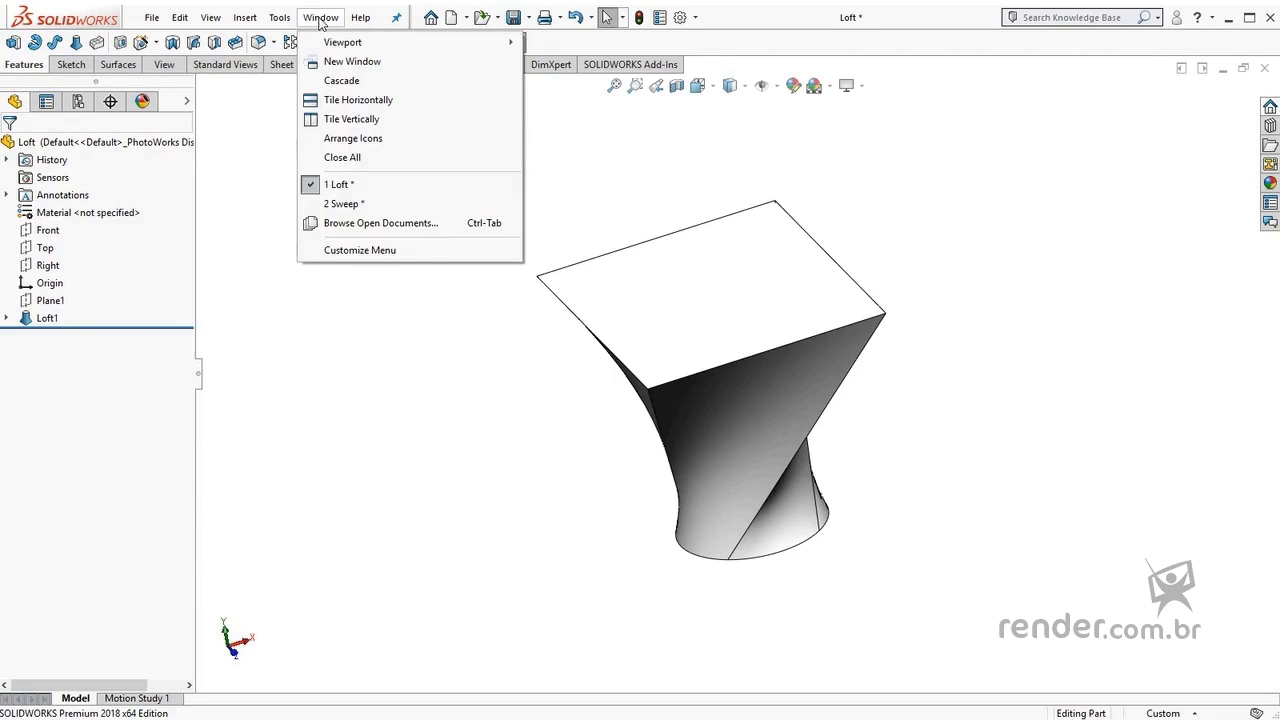
{"action": "left_click", "coordinate": [343, 204]}
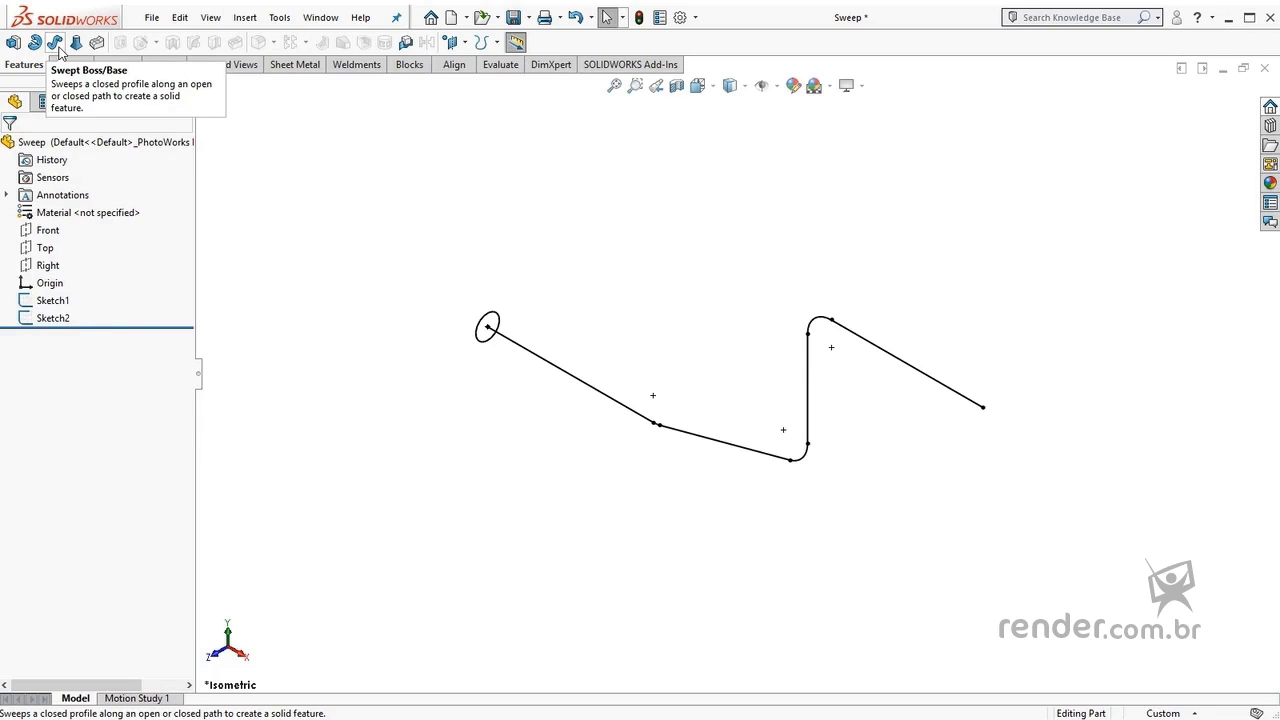
{"action": "scroll", "coordinate": [486, 323], "scroll_direction": "down", "scroll_amount": 3}
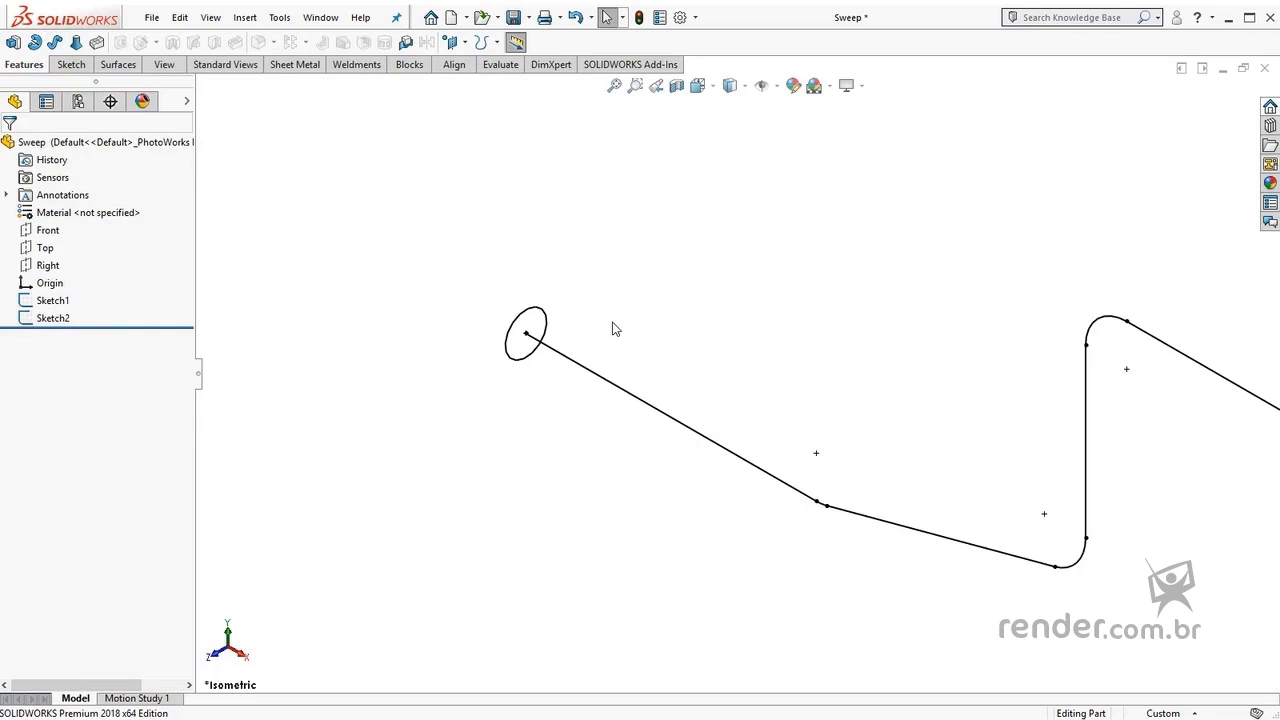
{"action": "scroll", "coordinate": [615, 329], "scroll_direction": "up", "scroll_amount": 2}
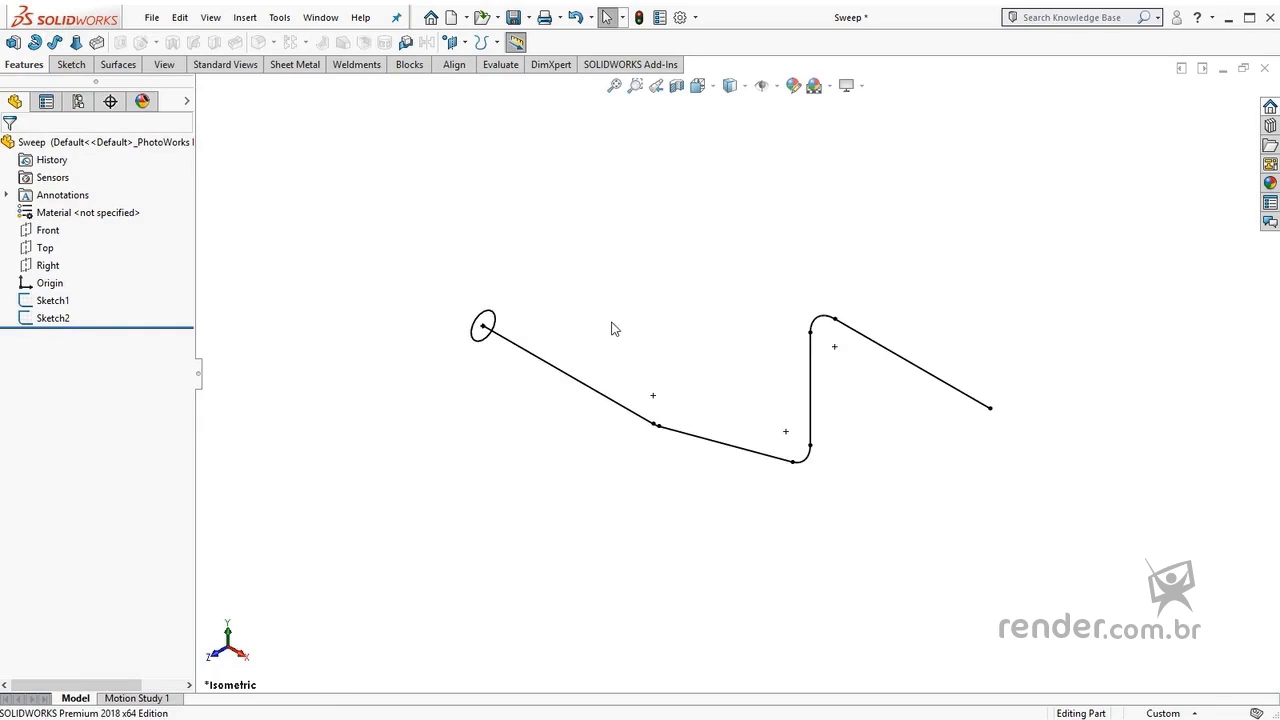
{"action": "left_click", "coordinate": [58, 45]}
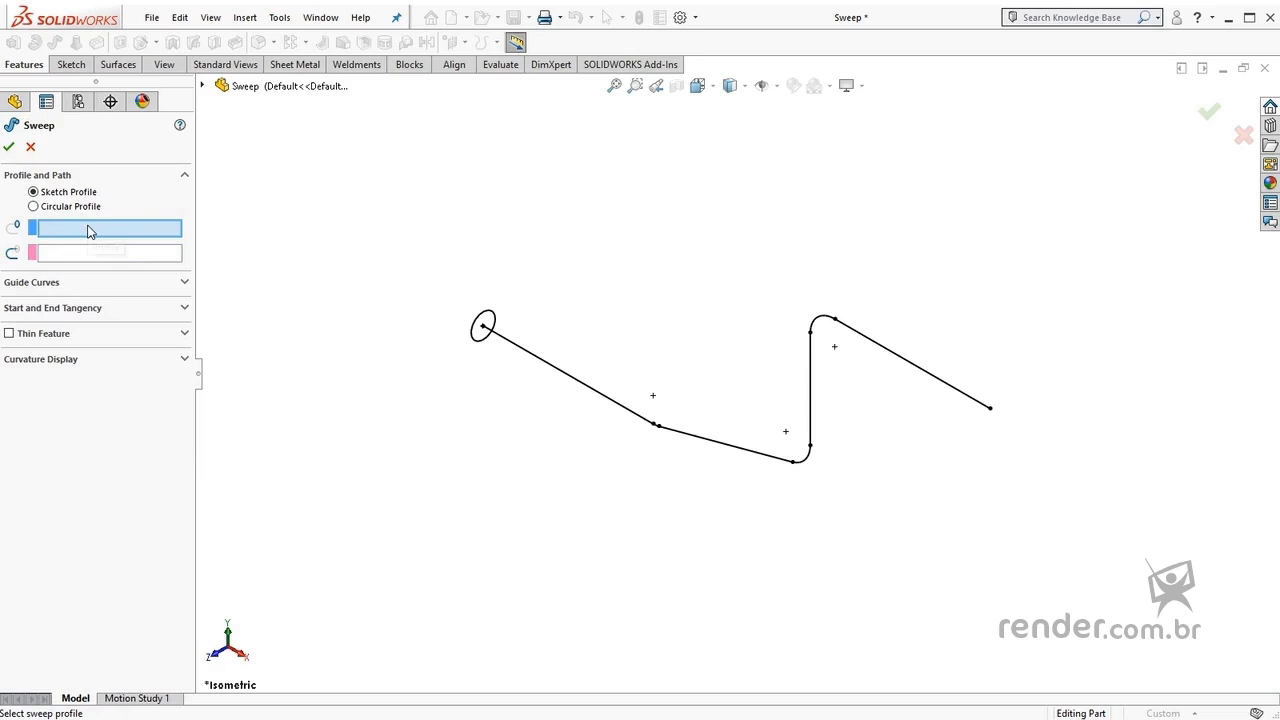
{"action": "left_click", "coordinate": [474, 343]}
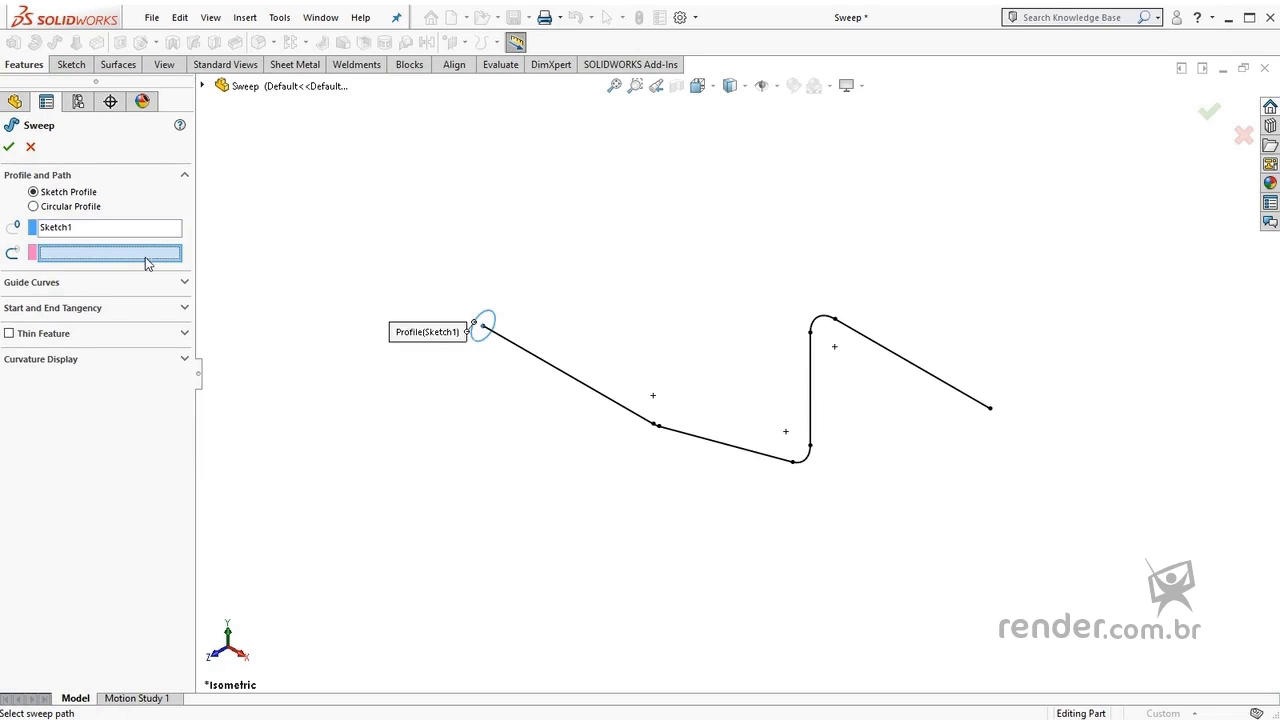
{"action": "left_click", "coordinate": [548, 373]}
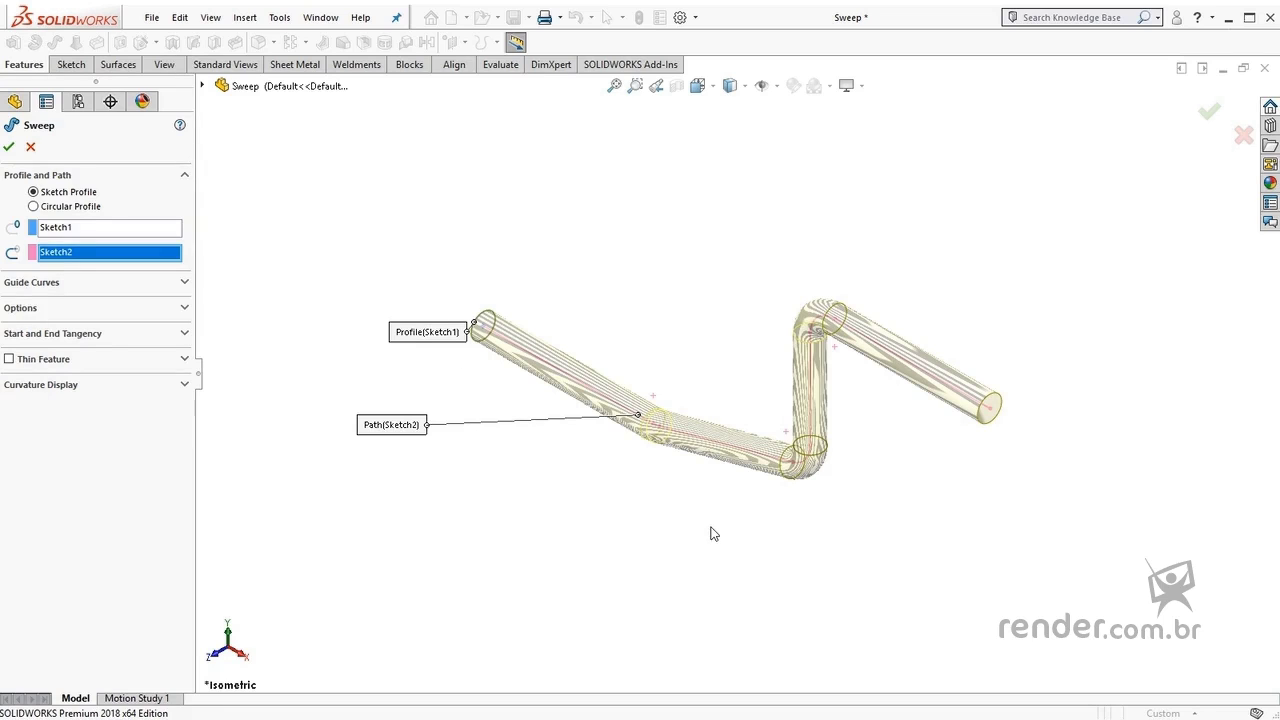
{"action": "left_click", "coordinate": [9, 146]}
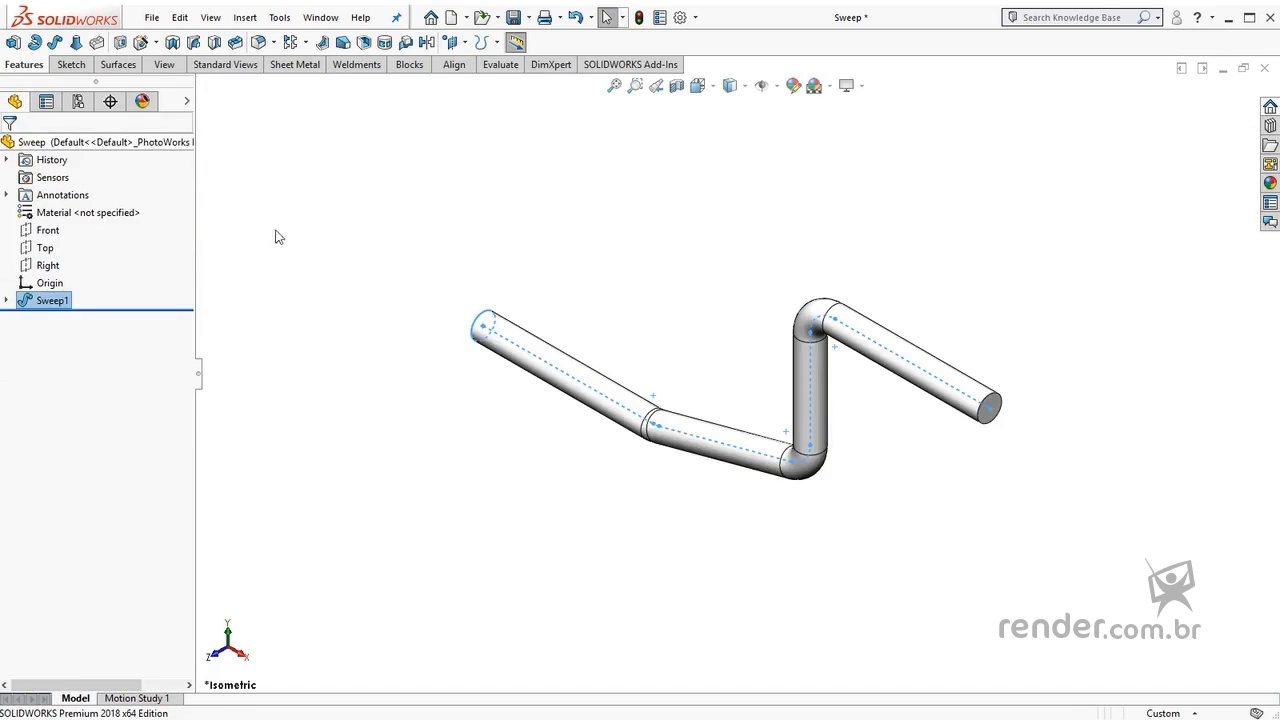
{"action": "scroll", "coordinate": [786, 373], "scroll_direction": "down", "scroll_amount": 3}
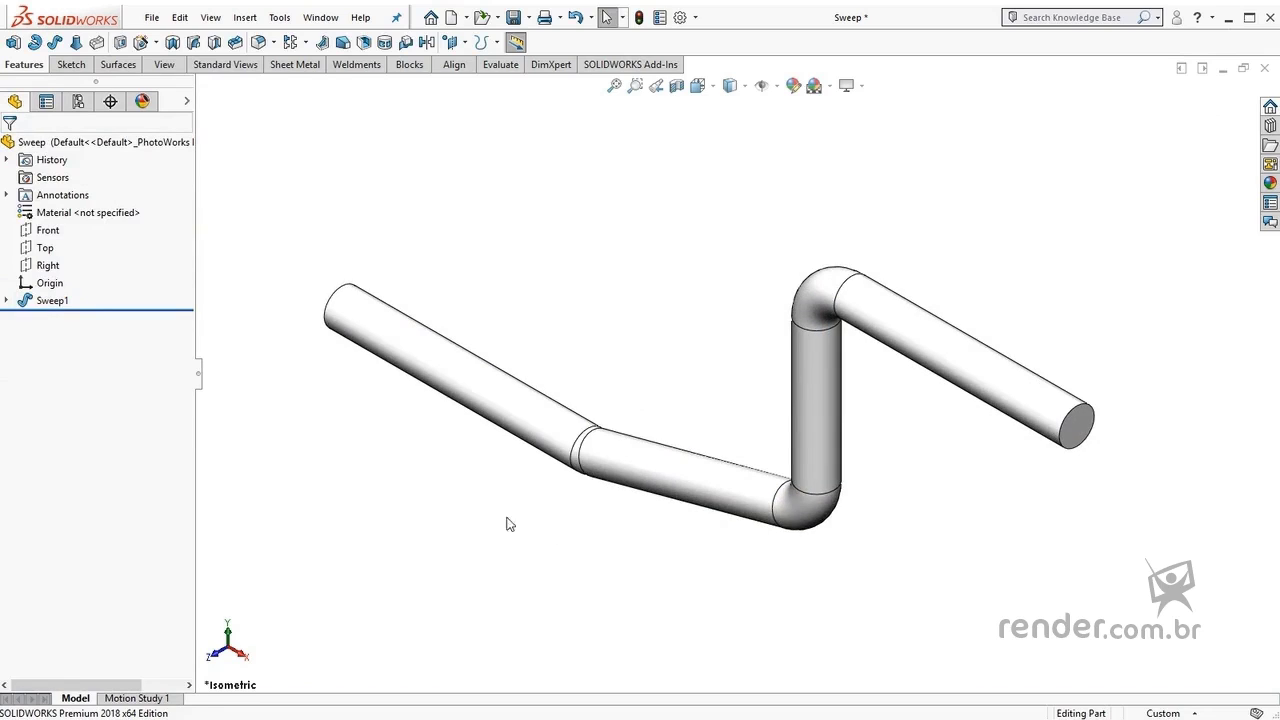